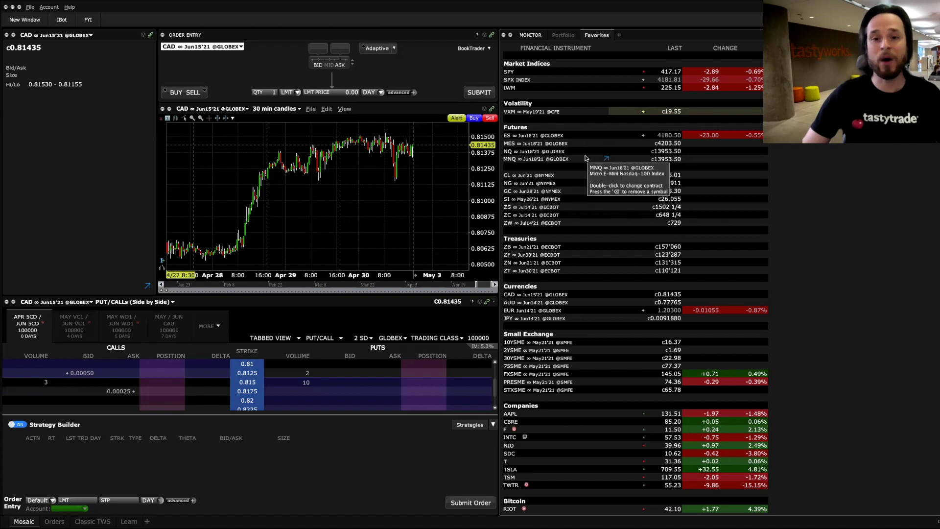
- Remove the old ES, MES, NQ and MNQ rows from the Futures group and insert blank rows
{"action": "left_click", "coordinate": [525, 136]}
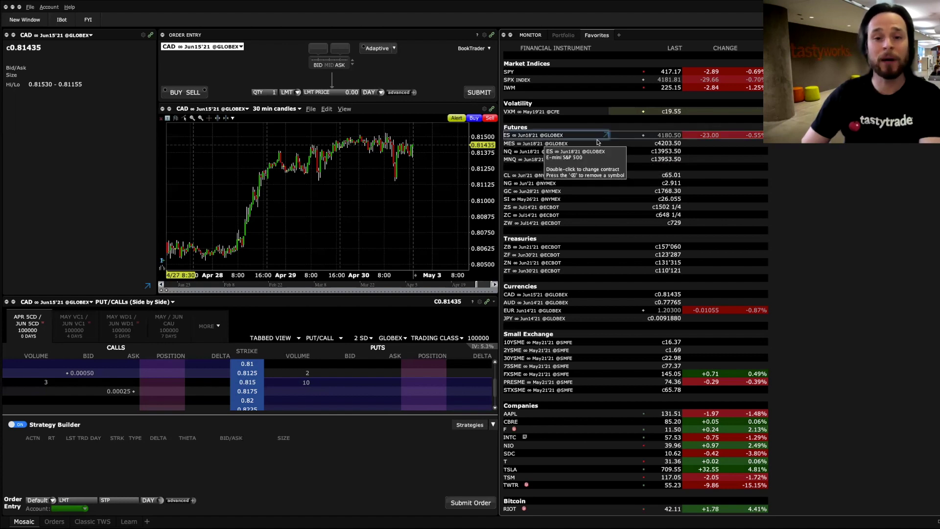
{"action": "key", "text": "BackSpace"}
{"action": "key", "text": "BackSpace"}
{"action": "key", "text": "BackSpace"}
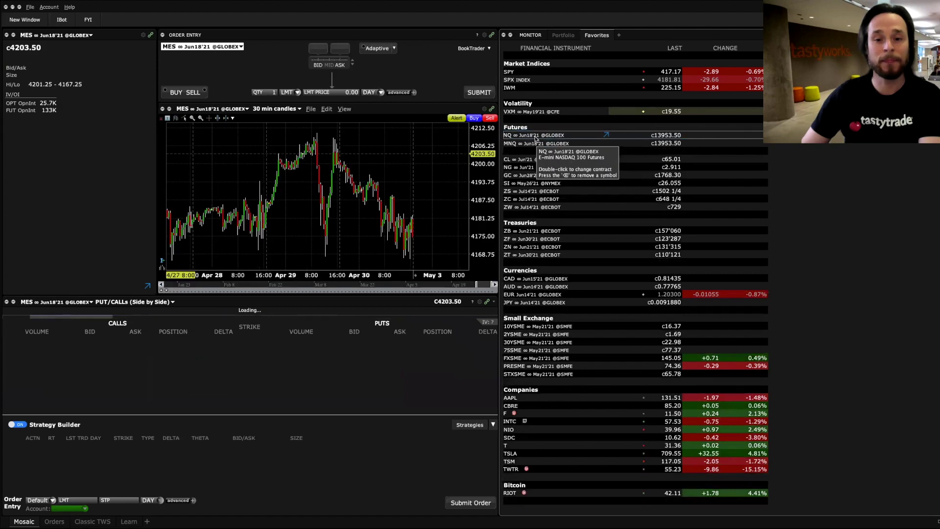
{"action": "left_click", "coordinate": [526, 137]}
{"action": "key", "text": "BackSpace"}
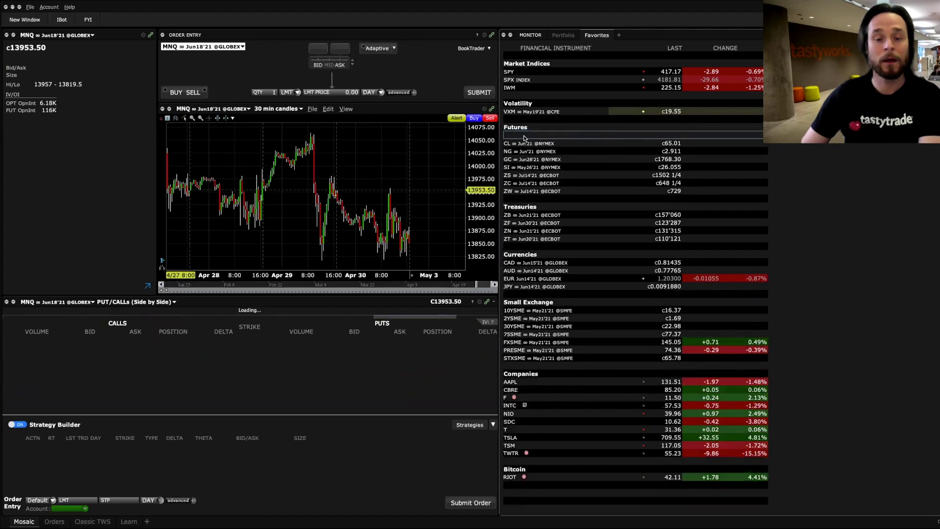
{"action": "right_click", "coordinate": [525, 137]}
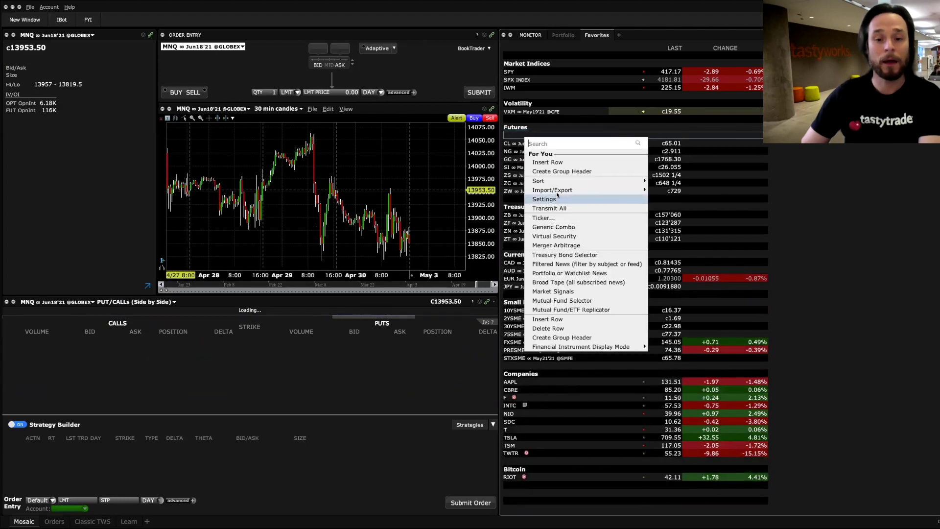
{"action": "left_click", "coordinate": [547, 163]}
{"action": "left_click", "coordinate": [550, 166]}
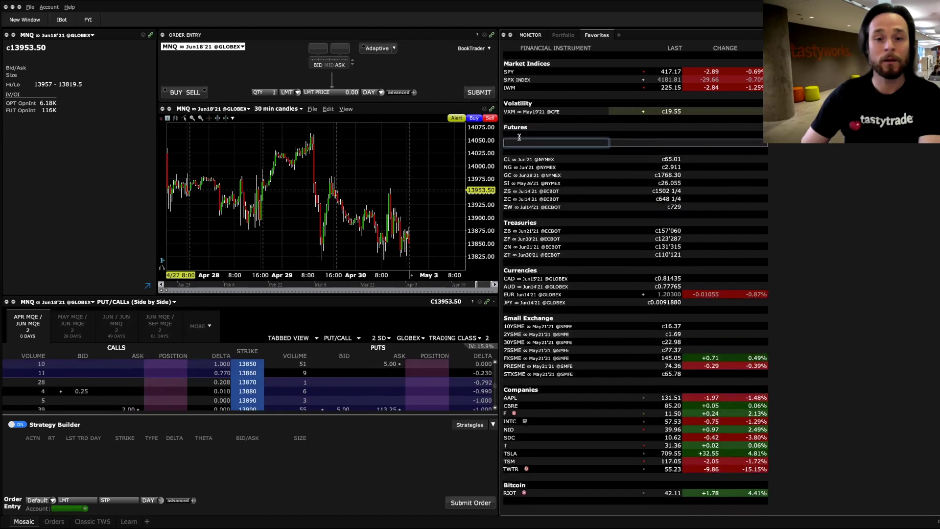
{"action": "left_click", "coordinate": [541, 159]}
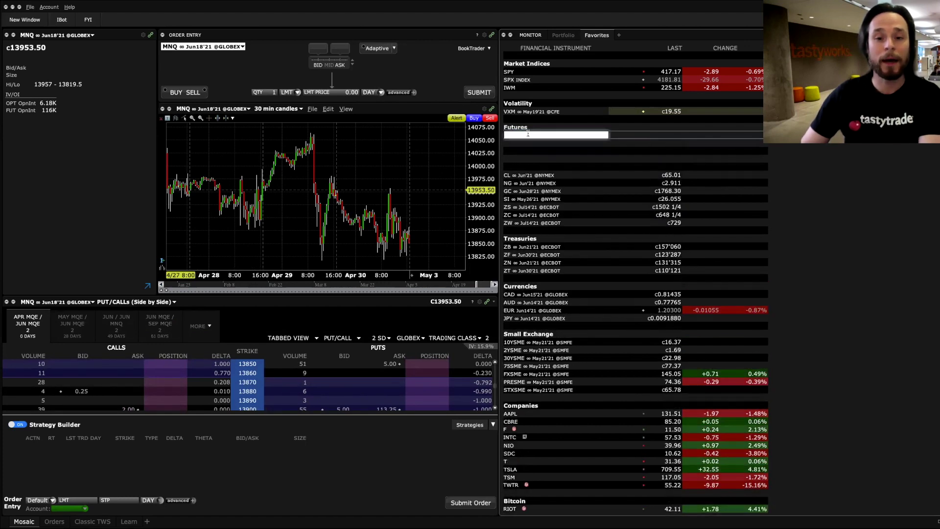
- Add the June ES and June MES futures contracts to the Futures list
{"action": "type", "text": "es"}
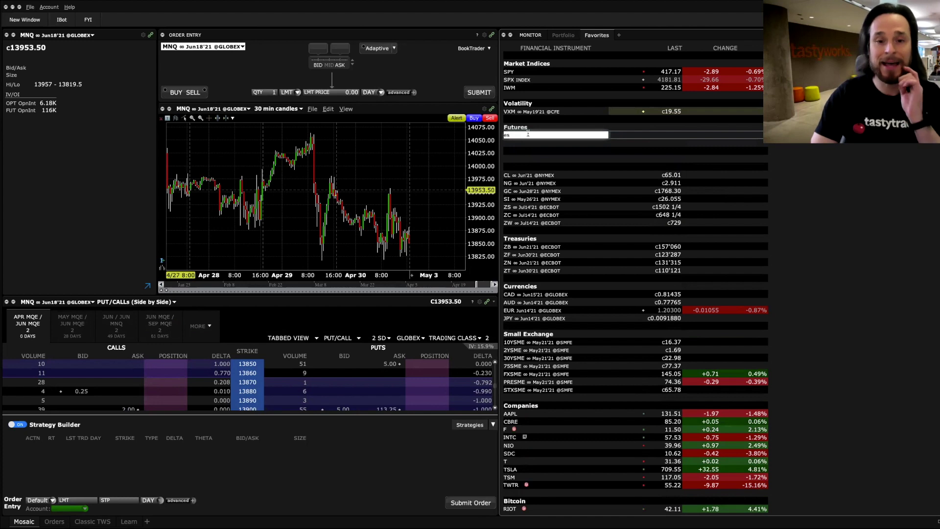
{"action": "key", "text": "Return"}
{"action": "left_click", "coordinate": [627, 203]}
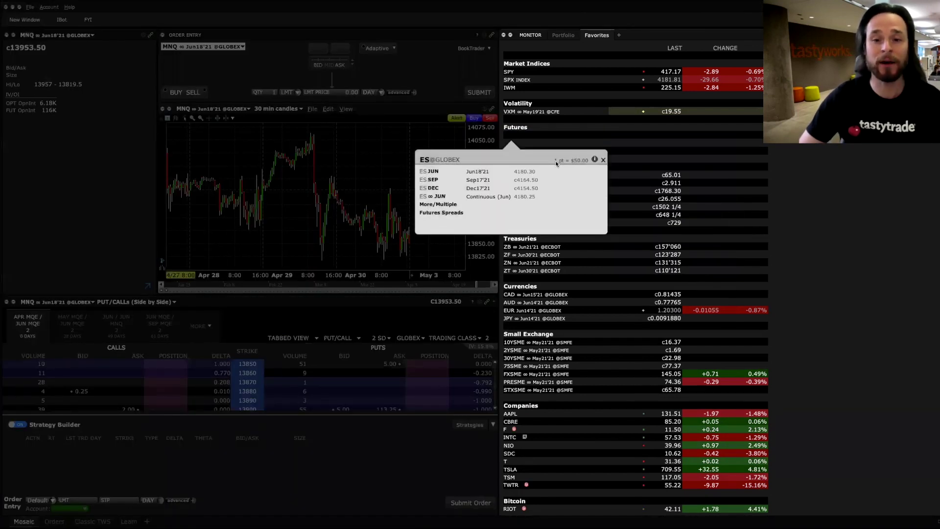
{"action": "left_click", "coordinate": [454, 197]}
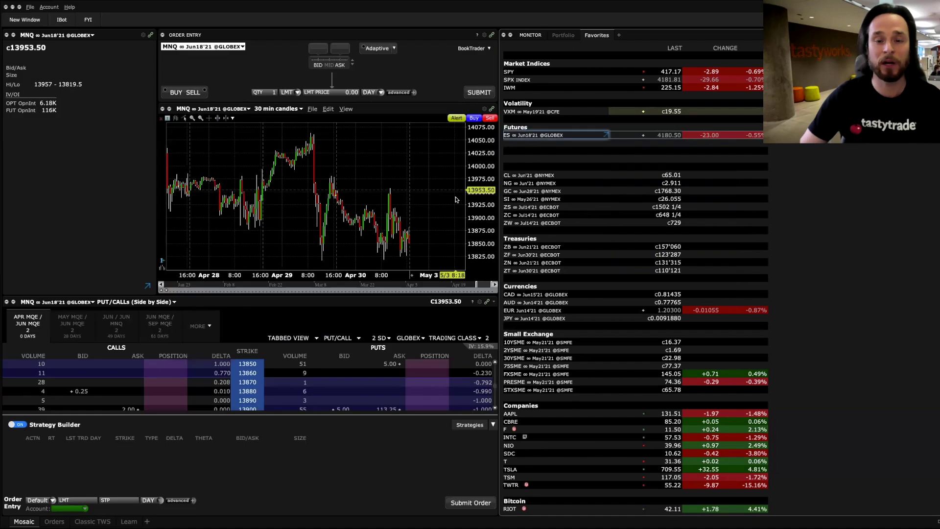
{"action": "left_click", "coordinate": [528, 142]}
{"action": "type", "text": "mes"}
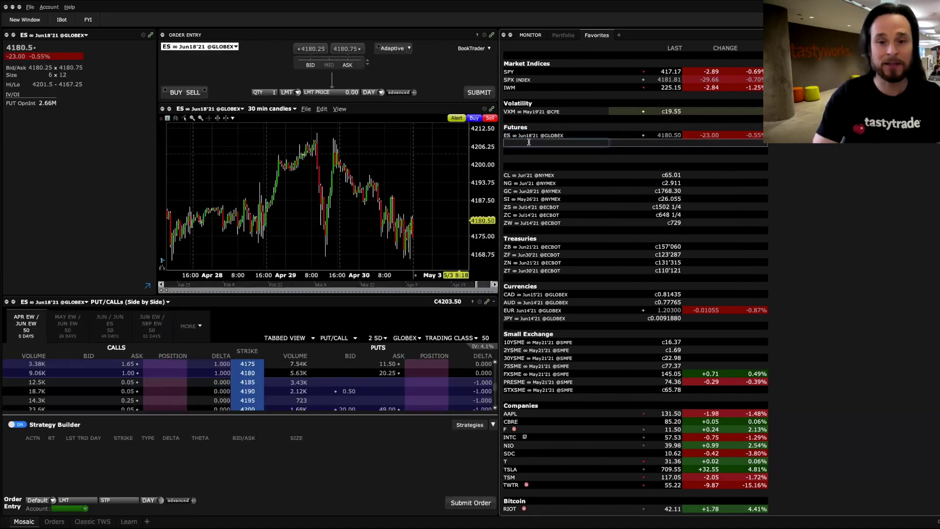
{"action": "key", "text": "Return"}
{"action": "key", "text": "Down"}
{"action": "key", "text": "Down"}
{"action": "key", "text": "Return"}
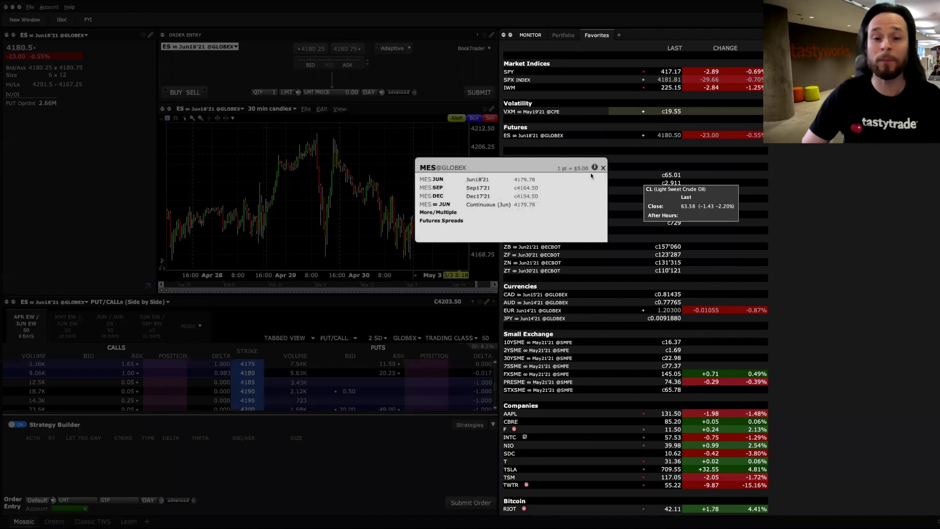
{"action": "left_click", "coordinate": [522, 204]}
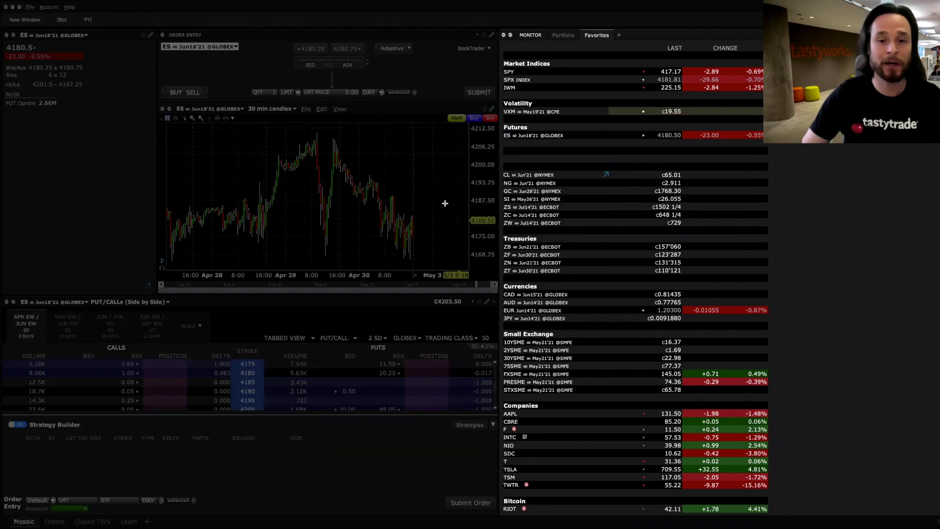
- Add the June NQ and June MNQ futures contracts below them
{"action": "left_click", "coordinate": [517, 152]}
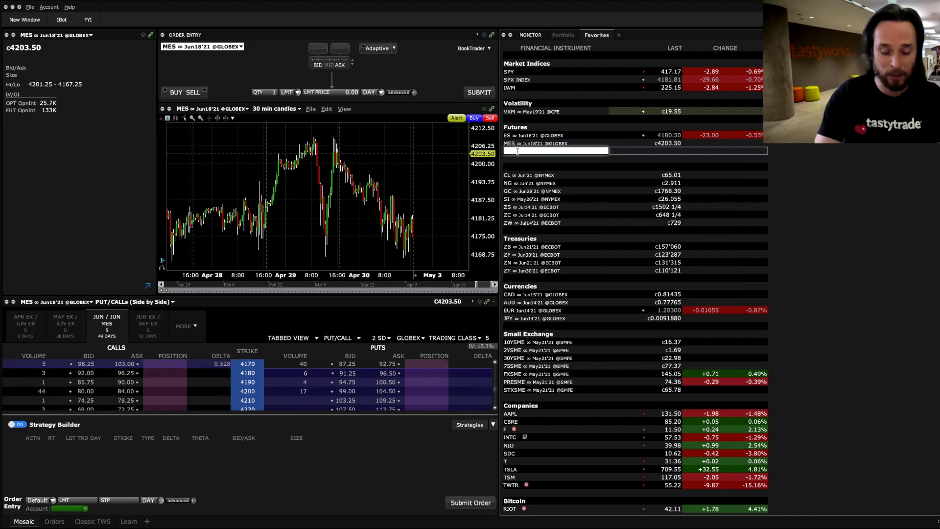
{"action": "type", "text": "nq"}
{"action": "key", "text": "Return"}
{"action": "left_click", "coordinate": [637, 171]}
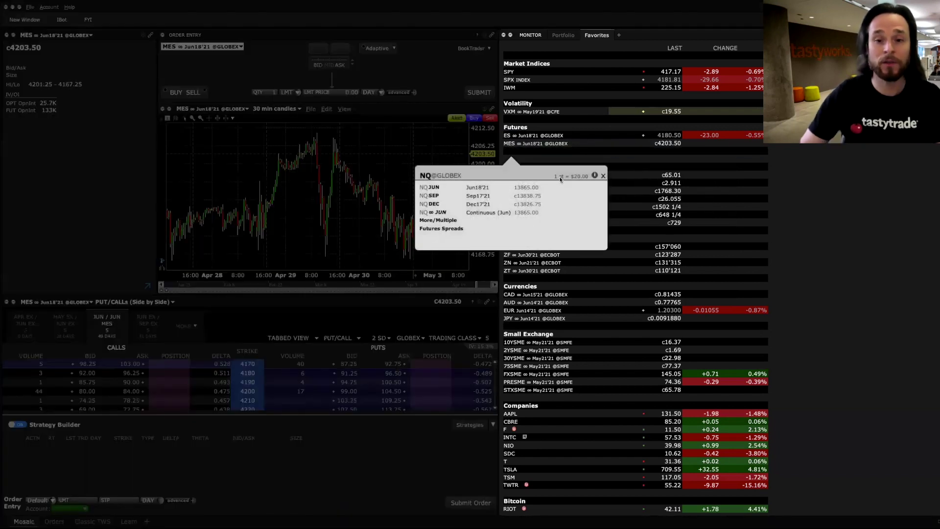
{"action": "left_click", "coordinate": [484, 212]}
{"action": "left_click", "coordinate": [520, 159]}
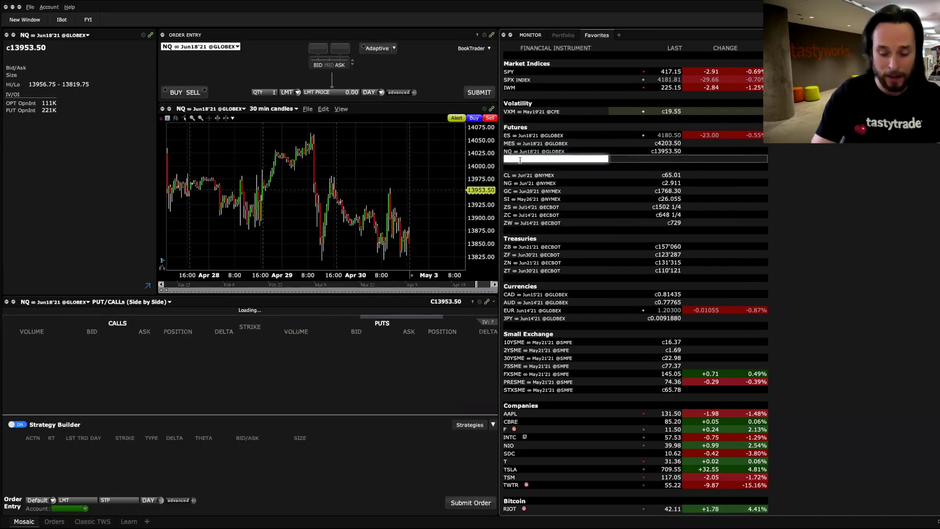
{"action": "type", "text": "mnq"}
{"action": "key", "text": "Return"}
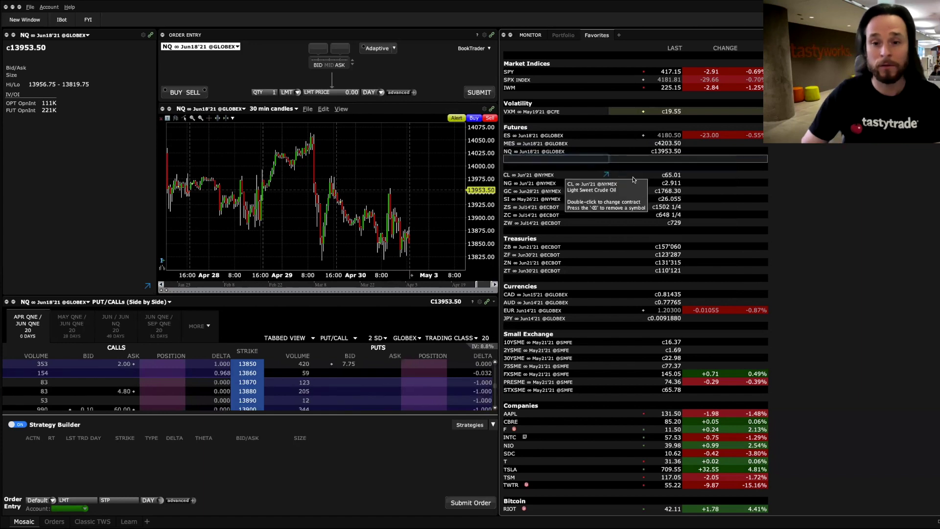
{"action": "left_click", "coordinate": [559, 184]}
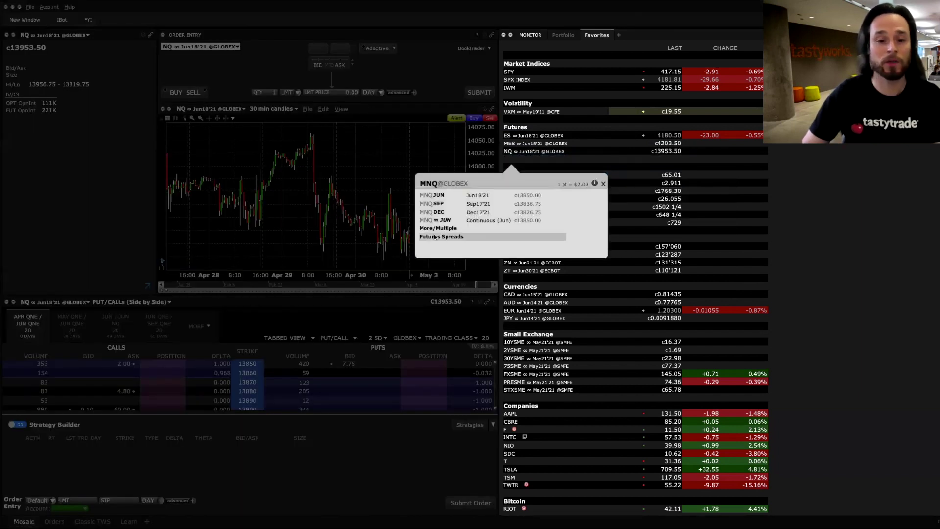
{"action": "left_click", "coordinate": [470, 221]}
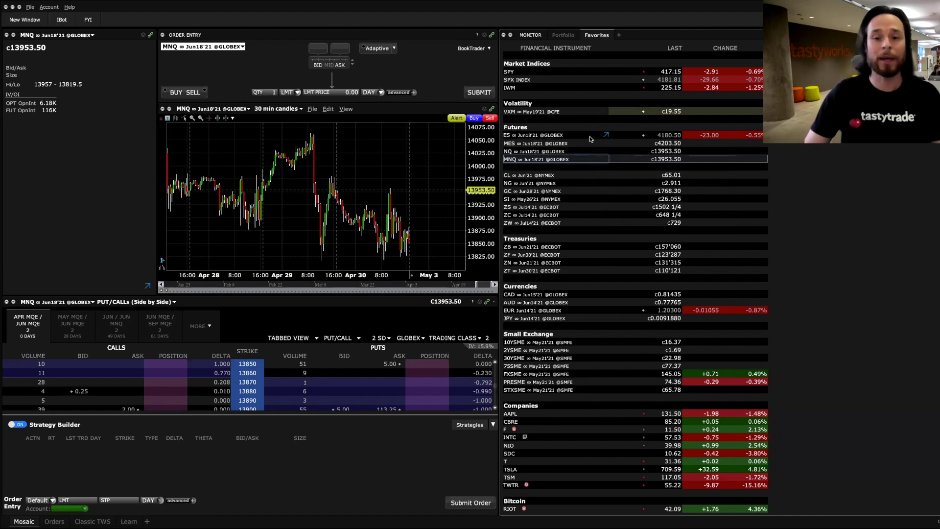
- Select the ES Jun18'21 row so the chart, order ticket and option chain show ES
{"action": "left_click", "coordinate": [596, 134]}
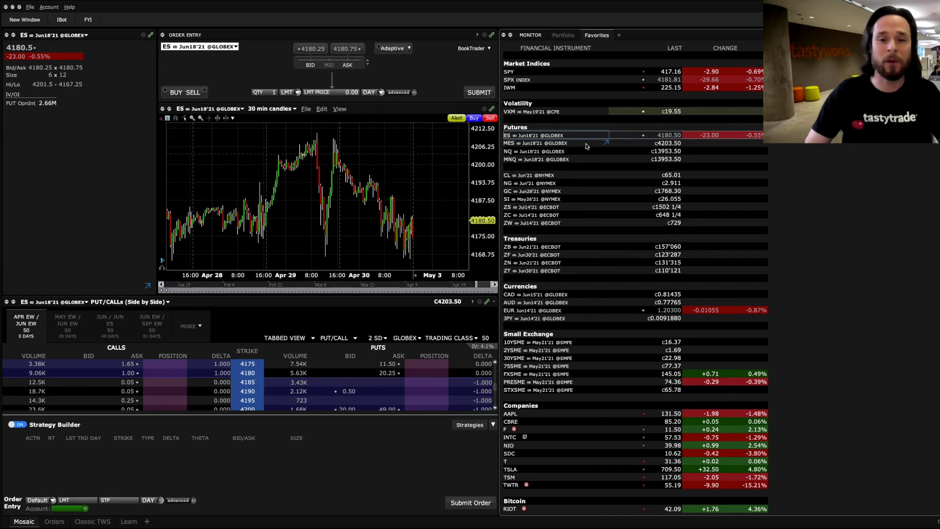
- Load MES Jun18'21, enlarge the option chain, and scroll up to the 3750 strike
{"action": "left_click", "coordinate": [587, 145]}
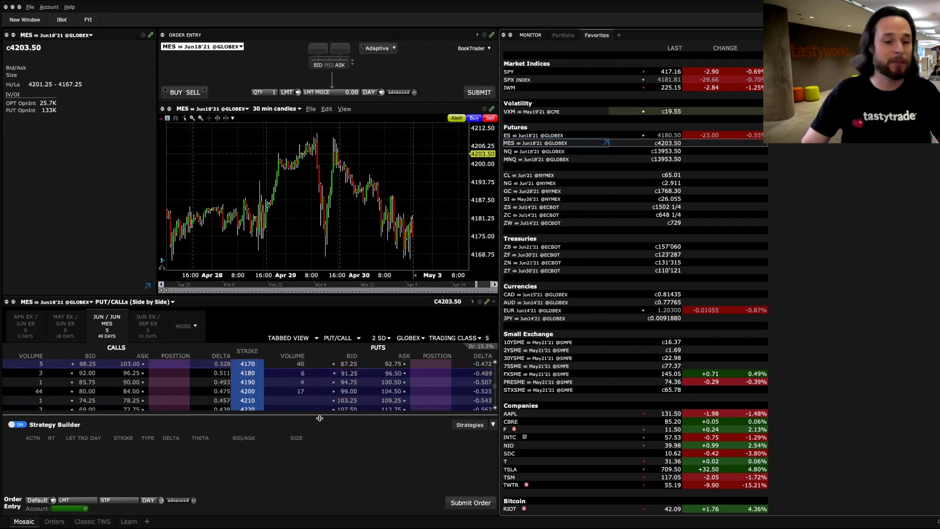
{"action": "left_click_drag", "start_coordinate": [319, 418], "coordinate": [319, 491]}
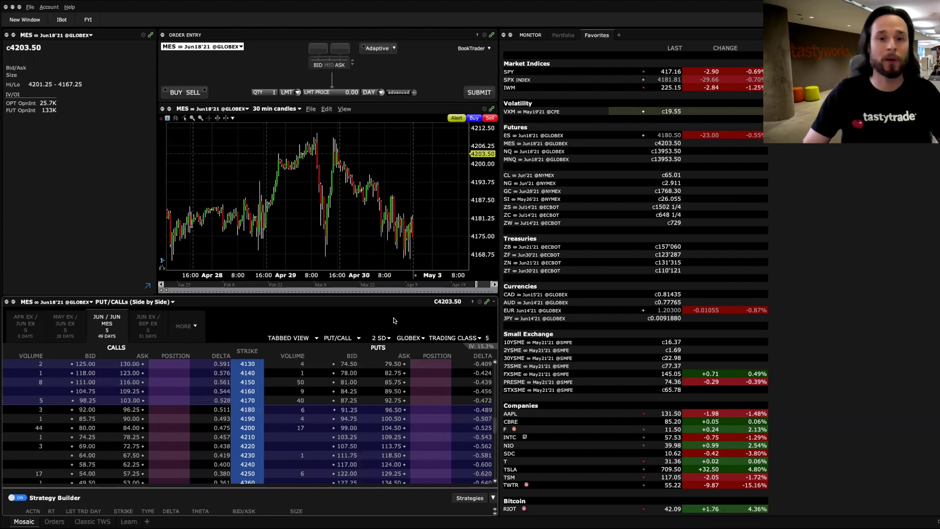
{"action": "scroll", "coordinate": [402, 445], "scroll_direction": "up", "scroll_amount": 5}
{"action": "scroll", "coordinate": [399, 444], "scroll_direction": "up", "scroll_amount": 6}
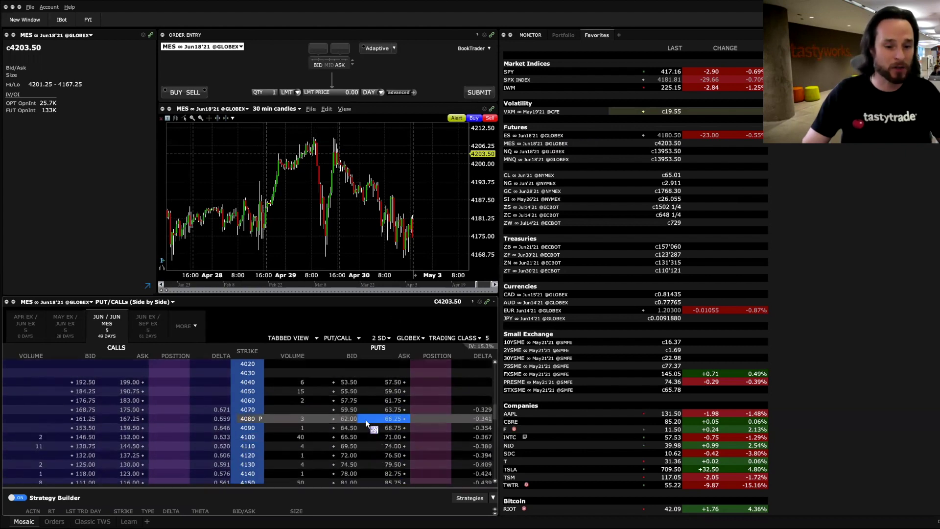
{"action": "scroll", "coordinate": [358, 416], "scroll_direction": "up", "scroll_amount": 4}
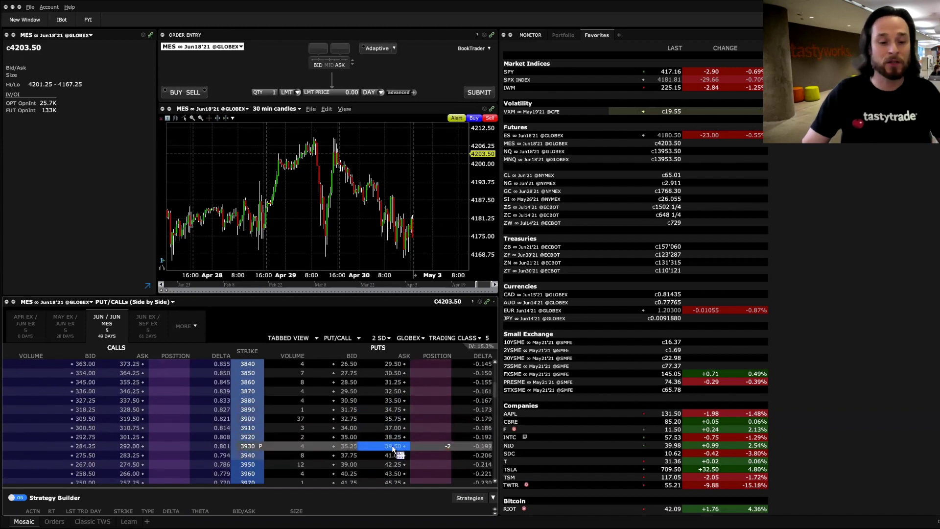
{"action": "scroll", "coordinate": [395, 417], "scroll_direction": "up", "scroll_amount": 4}
{"action": "scroll", "coordinate": [382, 416], "scroll_direction": "up", "scroll_amount": 2}
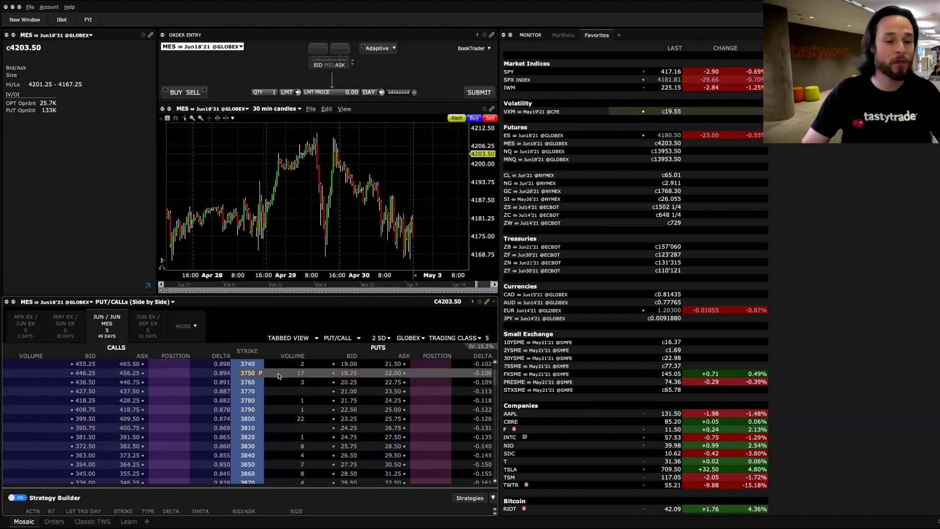
- Sell the MES 3750 put at a 20.00 limit, preview it, and transmit past the price warning
{"action": "left_click", "coordinate": [351, 374]}
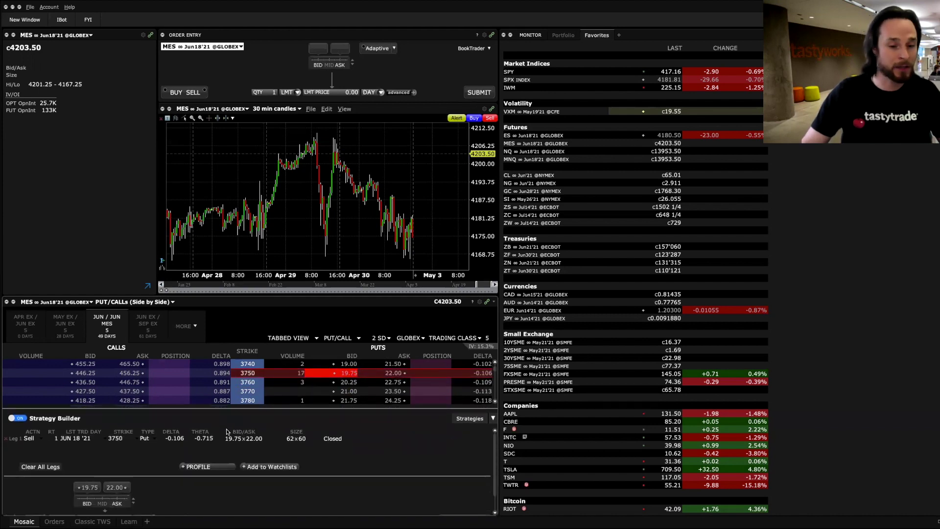
{"action": "left_click", "coordinate": [131, 499]}
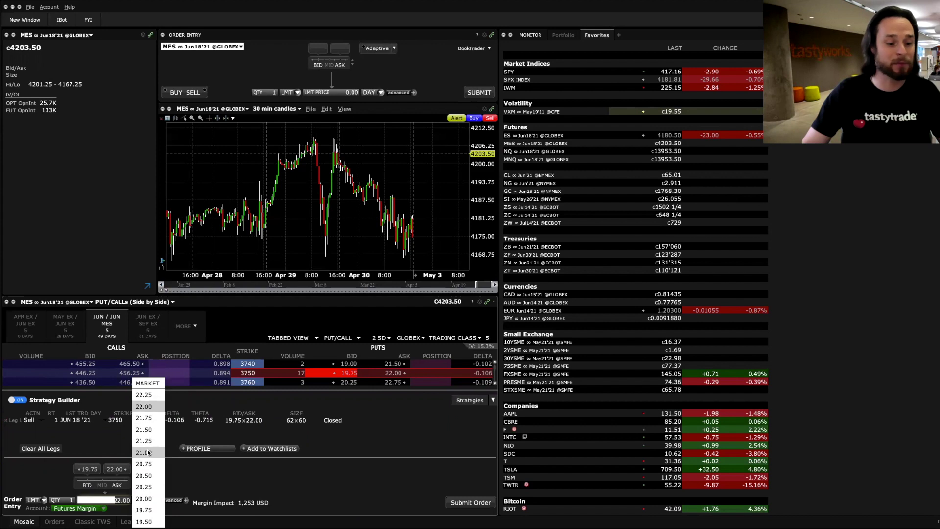
{"action": "left_click", "coordinate": [147, 498]}
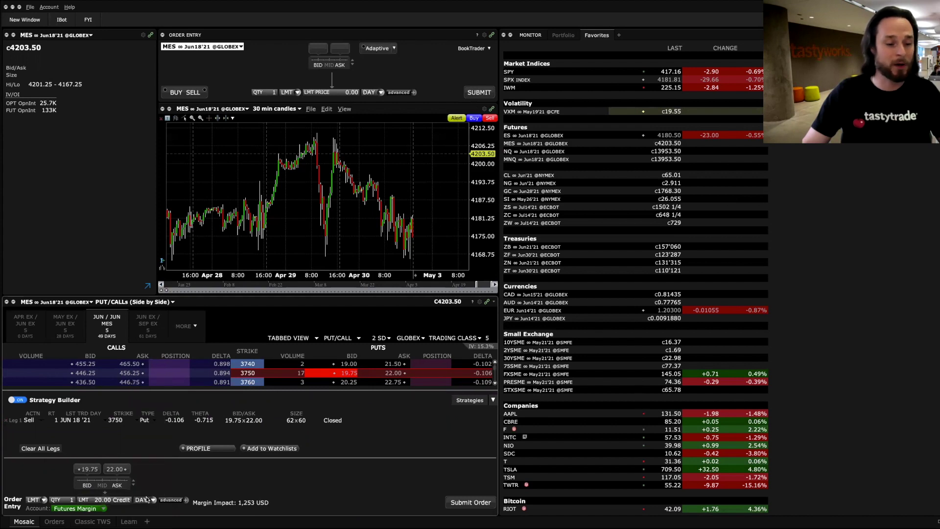
{"action": "left_click", "coordinate": [186, 502]}
{"action": "left_click", "coordinate": [121, 489]}
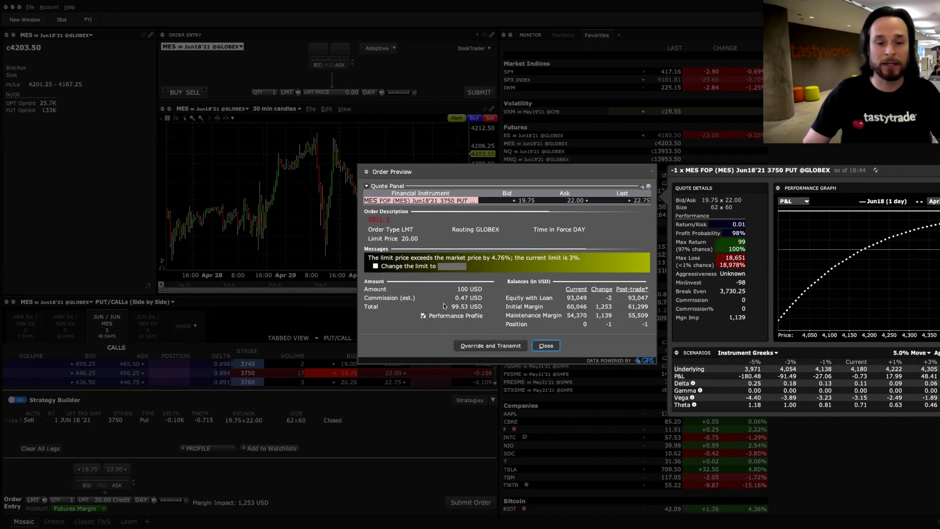
{"action": "left_click", "coordinate": [478, 345]}
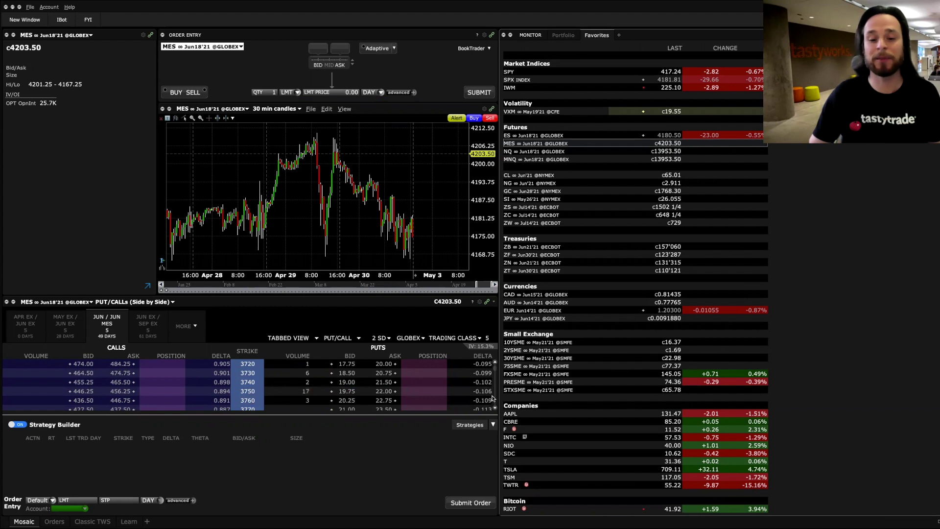
- Show MNQ's JUN option chain, scroll to 11840, and add a sell leg for the 11840 put
{"action": "scroll", "coordinate": [491, 396], "scroll_direction": "down", "scroll_amount": 1}
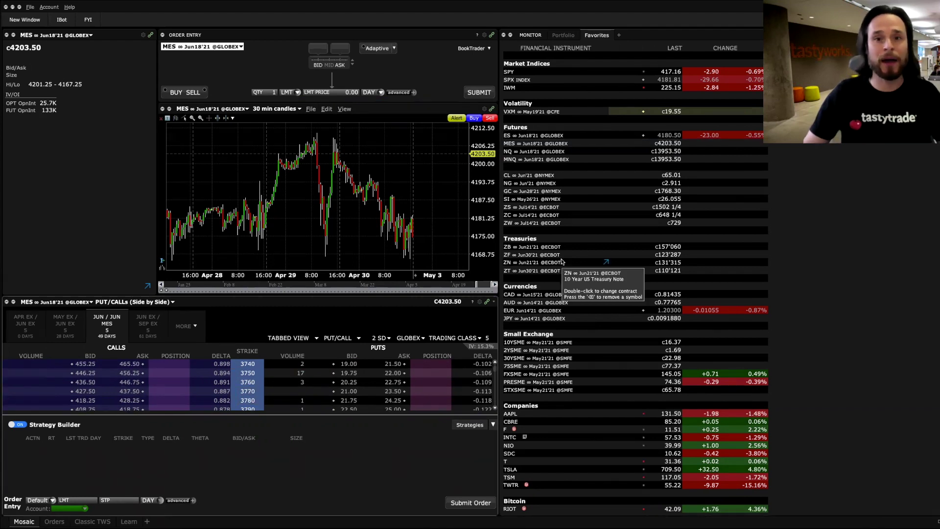
{"action": "double_click", "coordinate": [515, 161]}
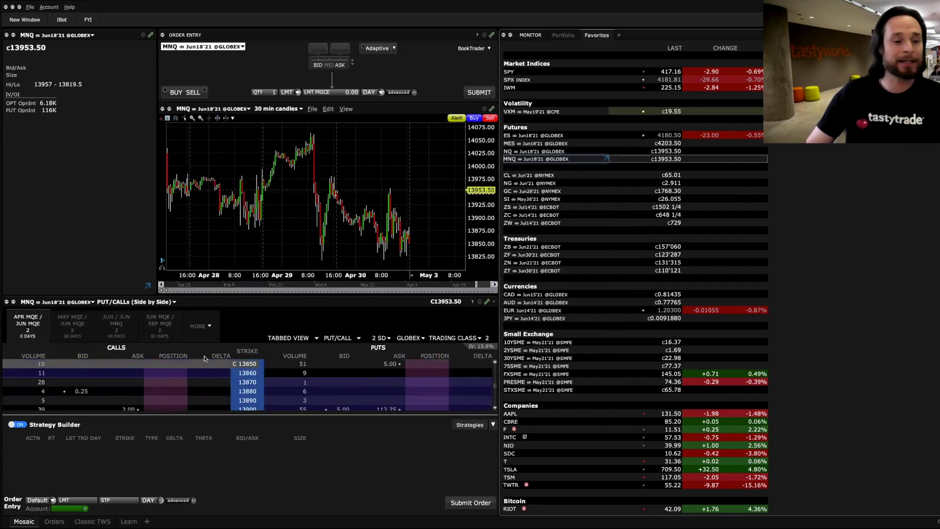
{"action": "left_click", "coordinate": [126, 331]}
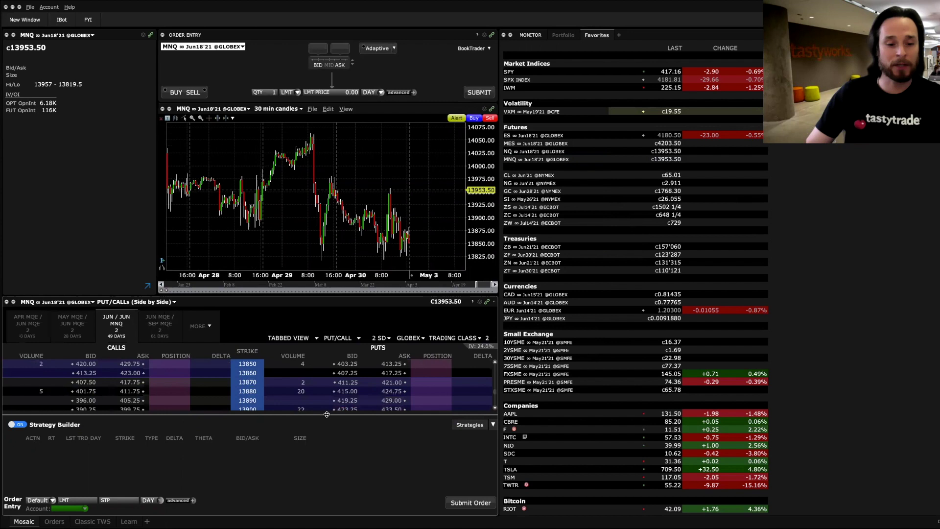
{"action": "left_click_drag", "start_coordinate": [326, 414], "coordinate": [327, 440]}
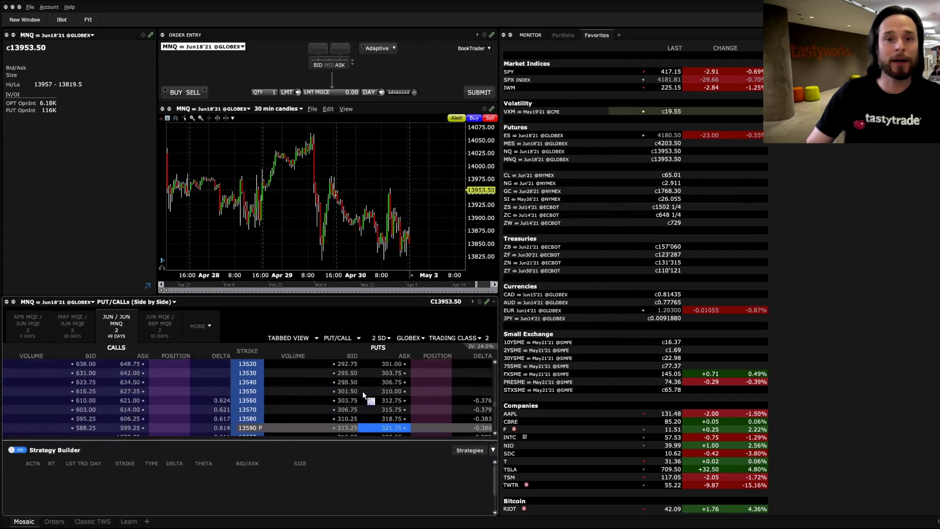
{"action": "scroll", "coordinate": [362, 391], "scroll_direction": "up", "scroll_amount": 15}
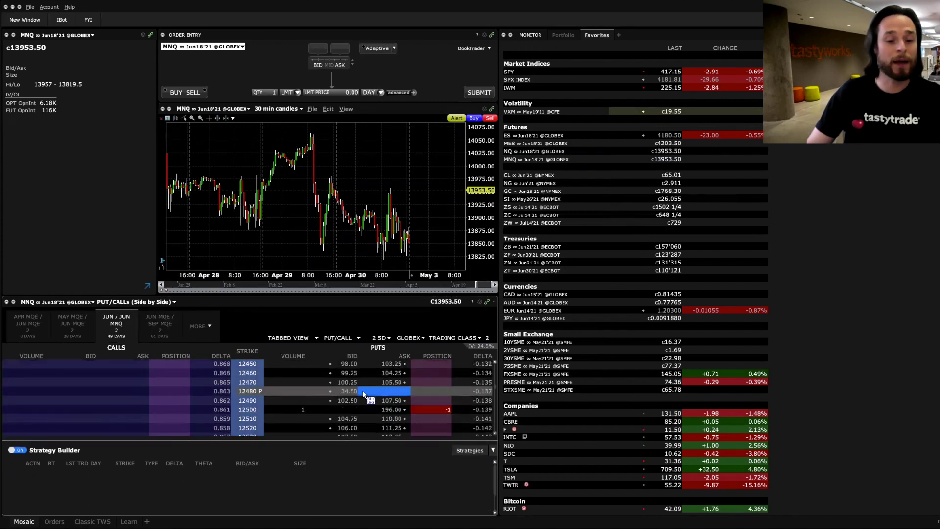
{"action": "scroll", "coordinate": [363, 388], "scroll_direction": "down", "scroll_amount": 2}
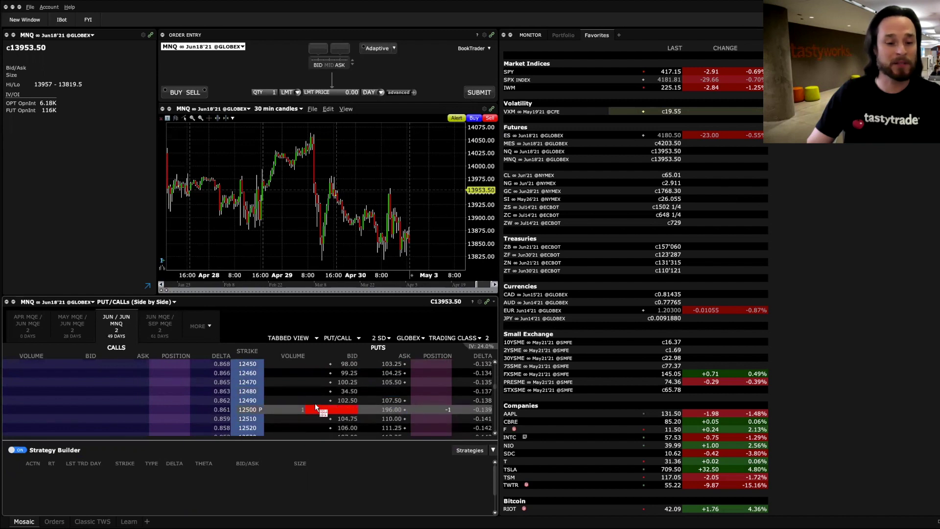
{"action": "scroll", "coordinate": [386, 391], "scroll_direction": "up", "scroll_amount": 13}
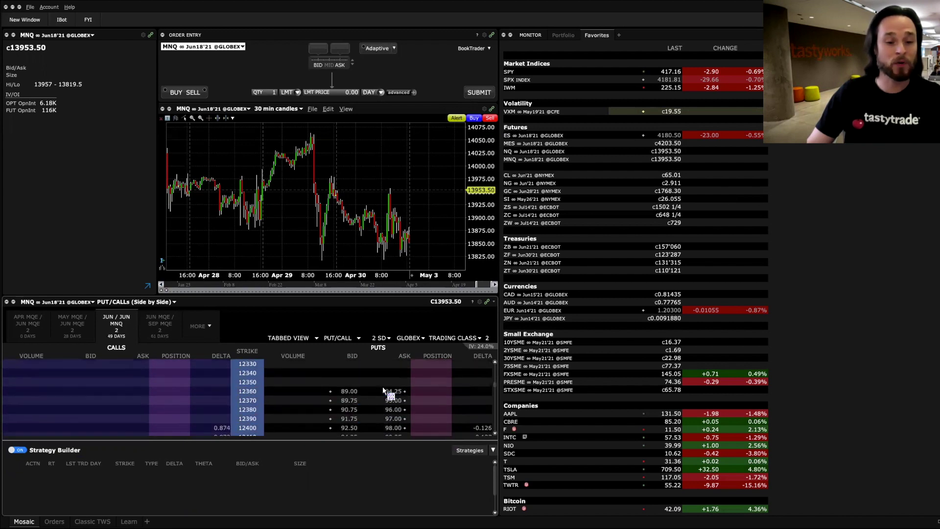
{"action": "scroll", "coordinate": [386, 391], "scroll_direction": "up", "scroll_amount": 11}
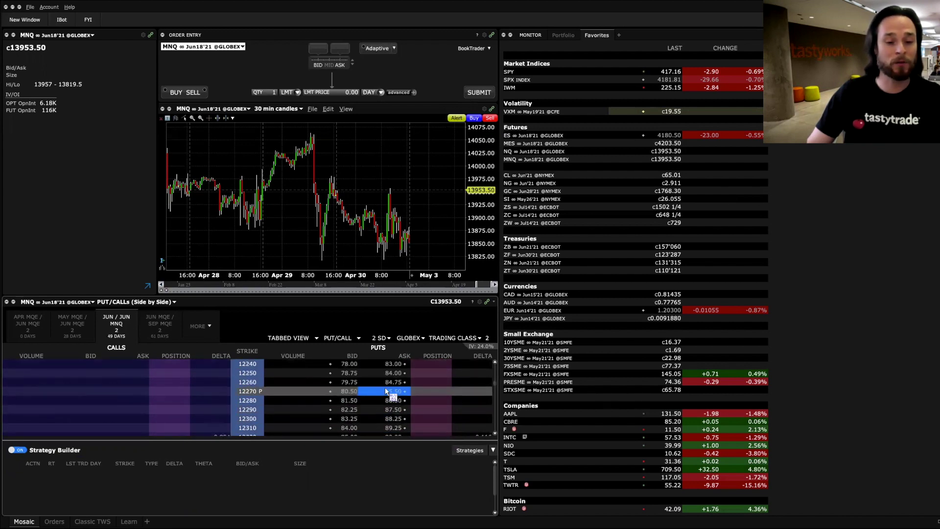
{"action": "scroll", "coordinate": [386, 391], "scroll_direction": "up", "scroll_amount": 17}
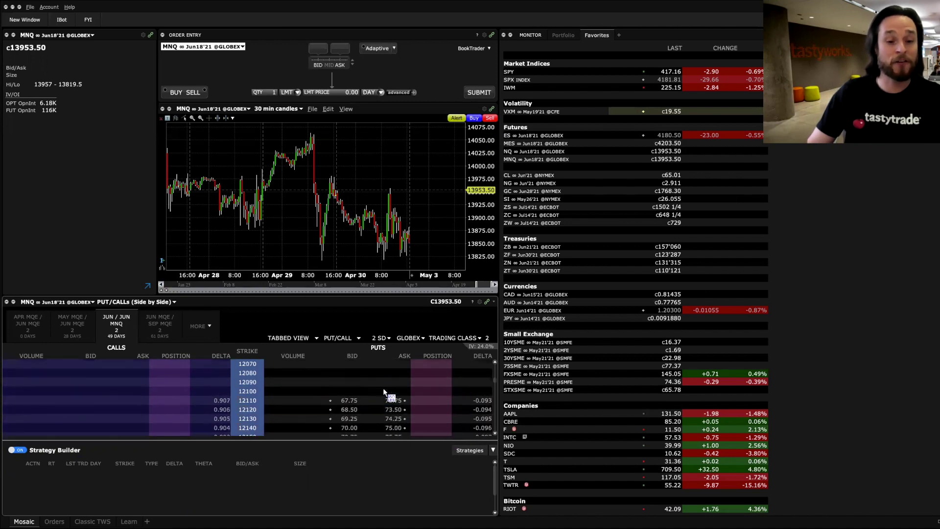
{"action": "scroll", "coordinate": [384, 392], "scroll_direction": "up", "scroll_amount": 20}
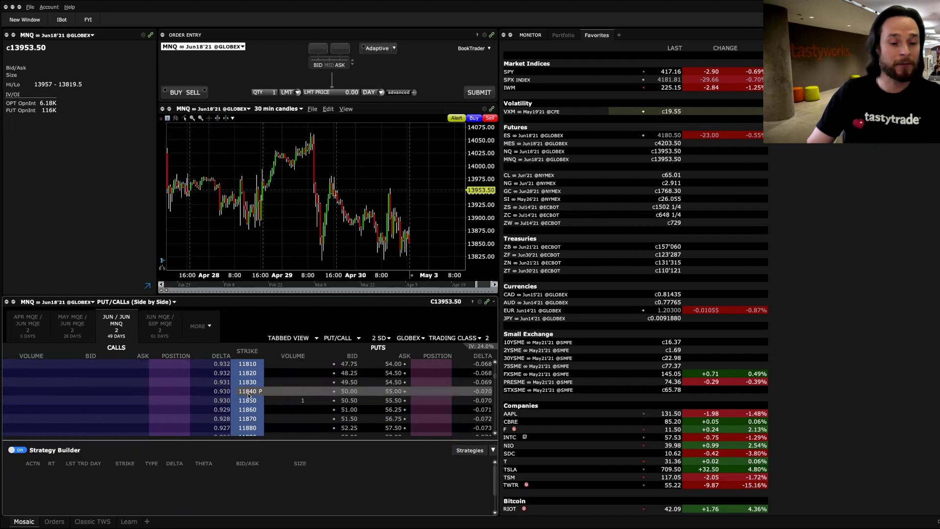
{"action": "left_click", "coordinate": [345, 391]}
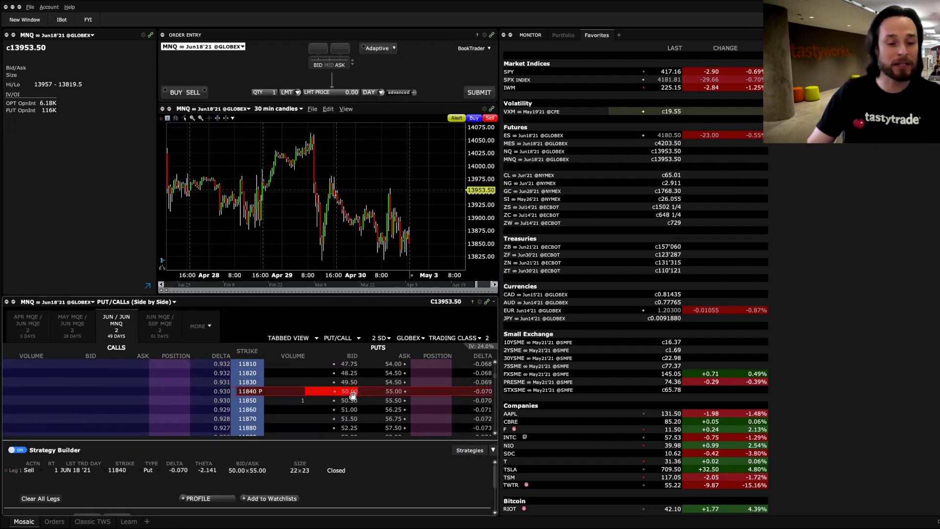
- Choose 50.00 as the limit price for the short MNQ 11840 put order
{"action": "left_click_drag", "start_coordinate": [282, 438], "coordinate": [282, 390]}
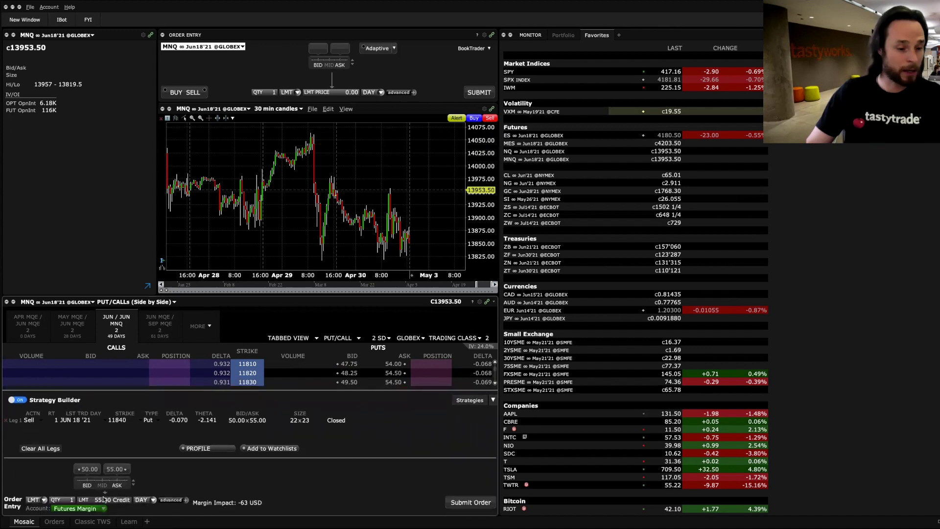
{"action": "left_click", "coordinate": [103, 499]}
{"action": "scroll", "coordinate": [142, 459], "scroll_direction": "down", "scroll_amount": 1}
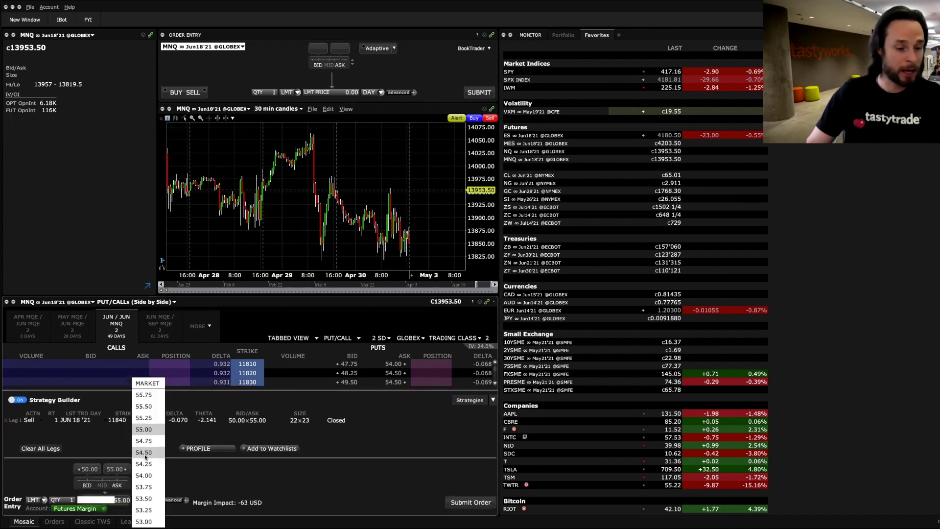
{"action": "scroll", "coordinate": [144, 457], "scroll_direction": "down", "scroll_amount": 5}
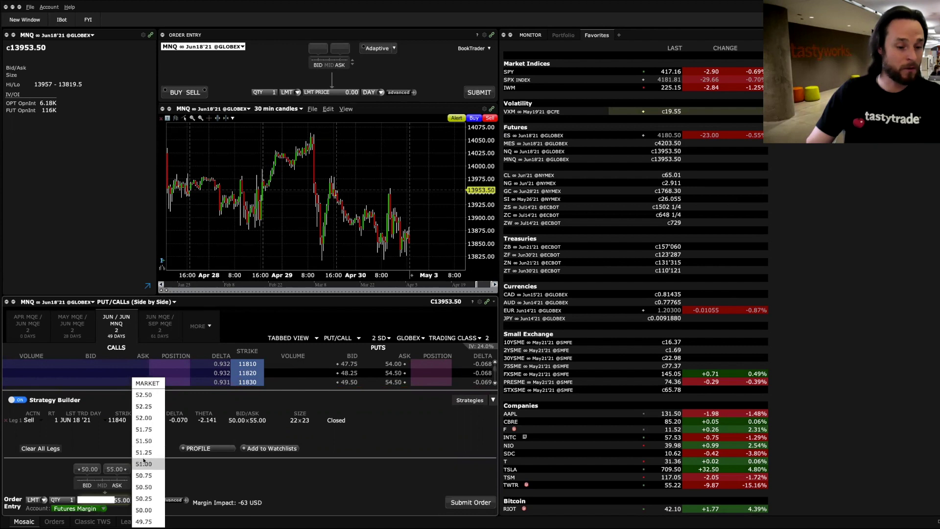
{"action": "left_click", "coordinate": [152, 499]}
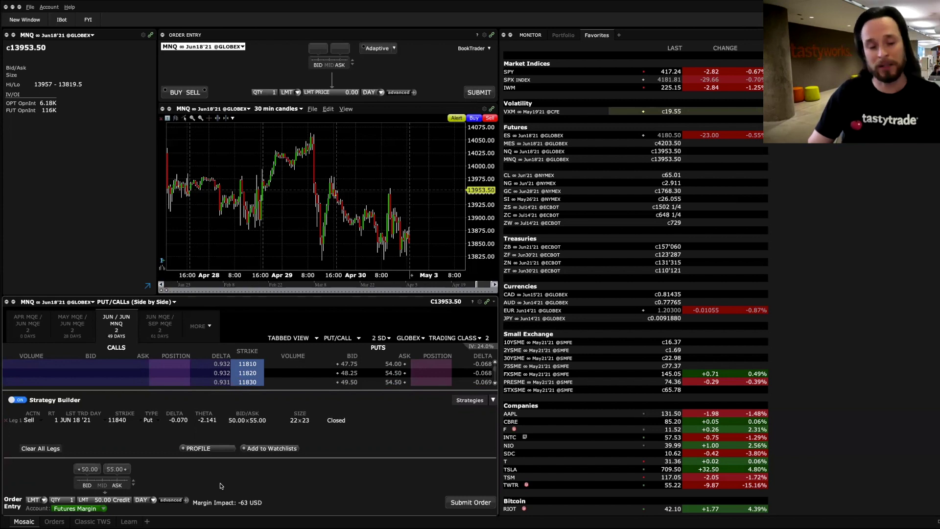
- Preview the MNQ 11840 put order's margin impact and transmit it
{"action": "left_click", "coordinate": [182, 501]}
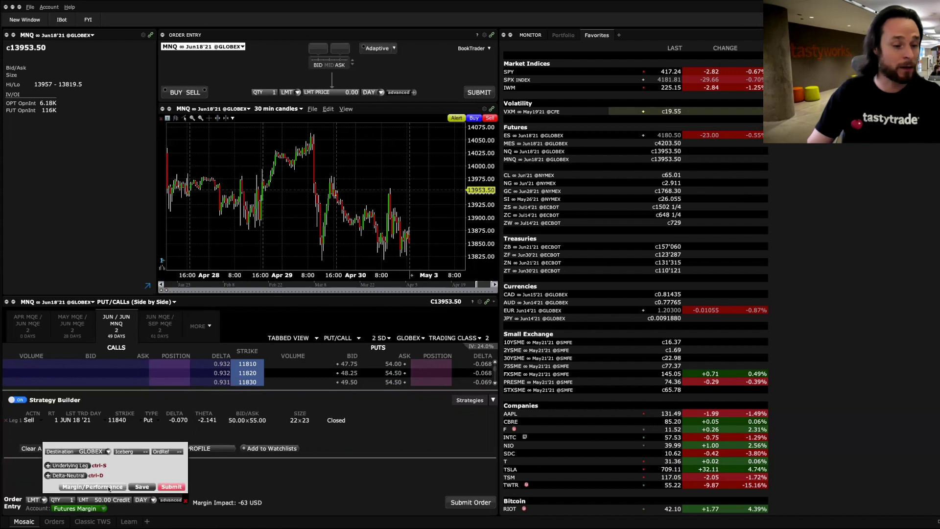
{"action": "left_click", "coordinate": [108, 487]}
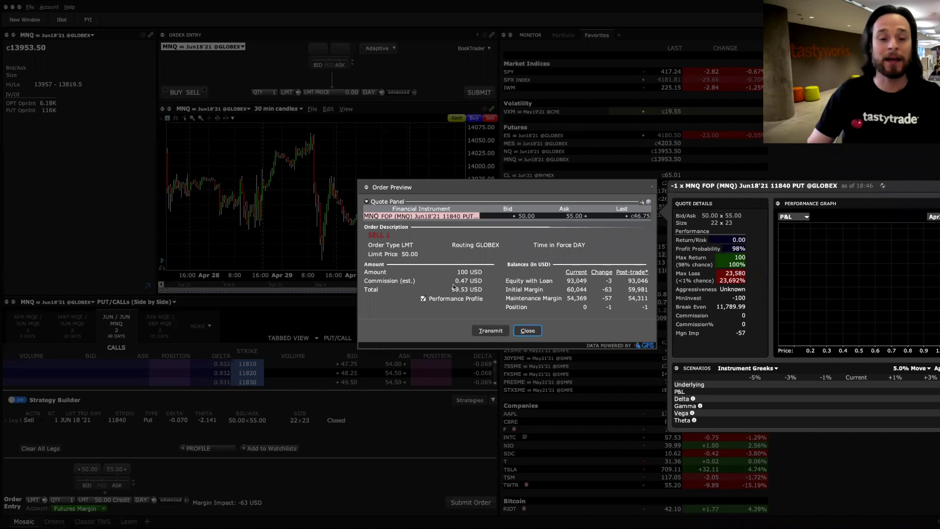
{"action": "left_click", "coordinate": [491, 331]}
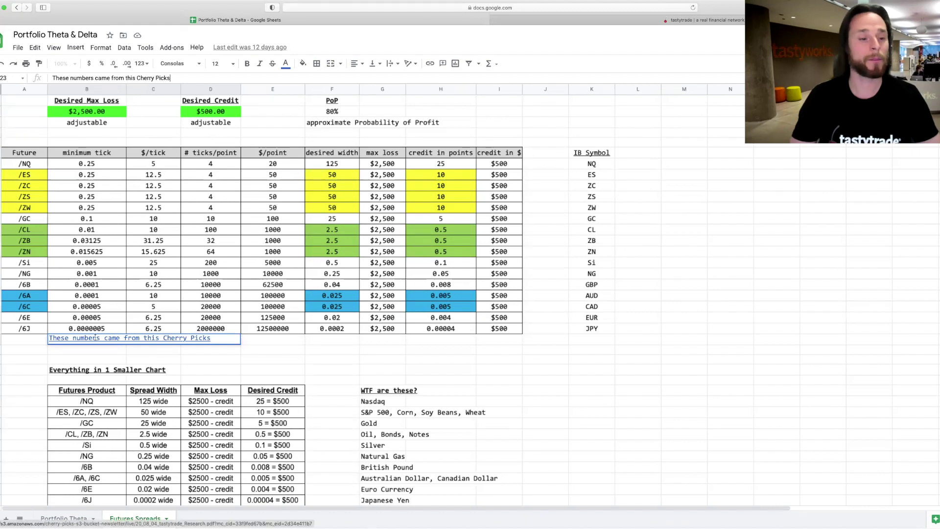
- Open the Cherry Picks PDF link from cell B23 in a new tab
{"action": "left_click", "coordinate": [128, 342]}
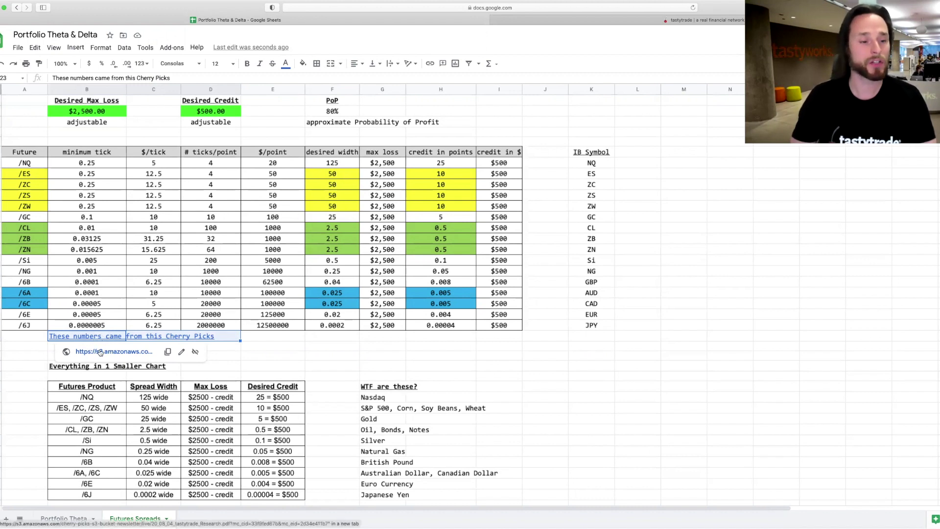
{"action": "left_click", "coordinate": [99, 351]}
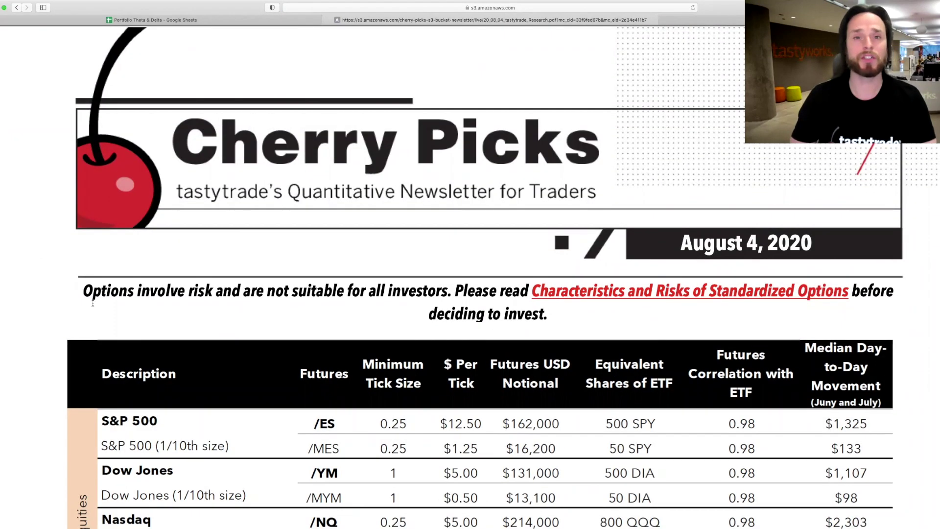
- Scroll through the Cherry Picks futures specifications table down to the /SFX currency row
{"action": "scroll", "coordinate": [64, 297], "scroll_direction": "down", "scroll_amount": 3}
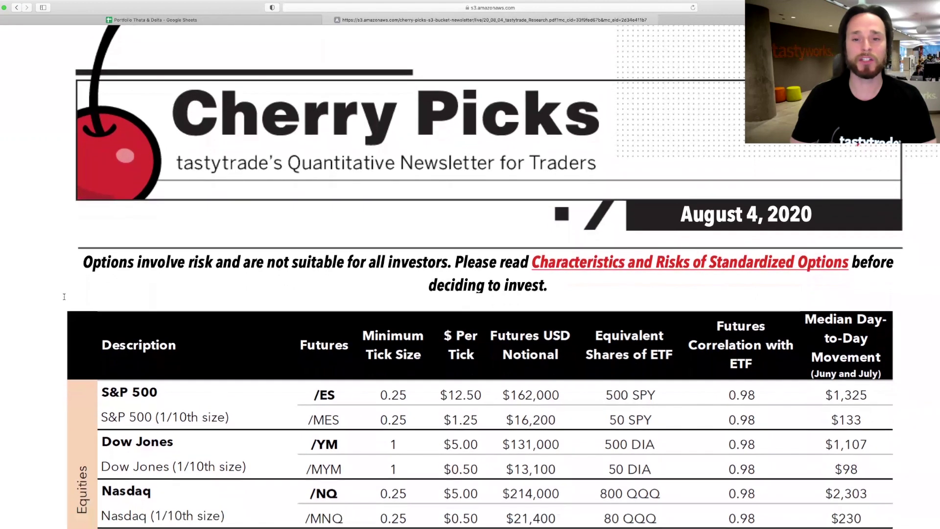
{"action": "scroll", "coordinate": [64, 296], "scroll_direction": "down", "scroll_amount": 1}
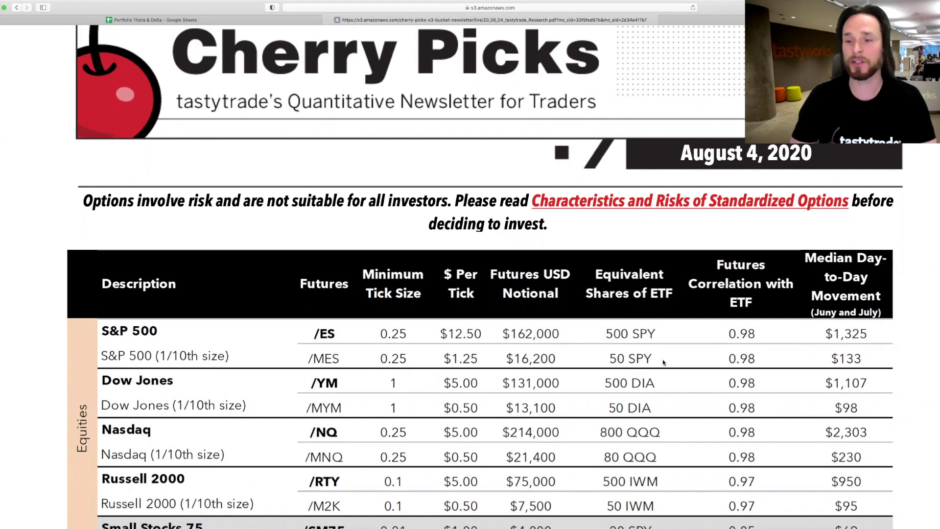
{"action": "scroll", "coordinate": [663, 362], "scroll_direction": "down", "scroll_amount": 1}
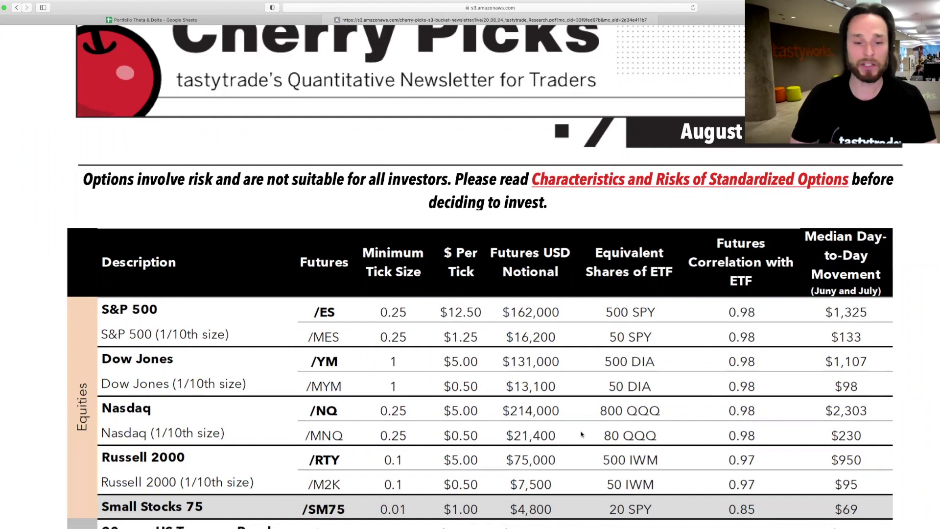
{"action": "scroll", "coordinate": [593, 436], "scroll_direction": "down", "scroll_amount": 3}
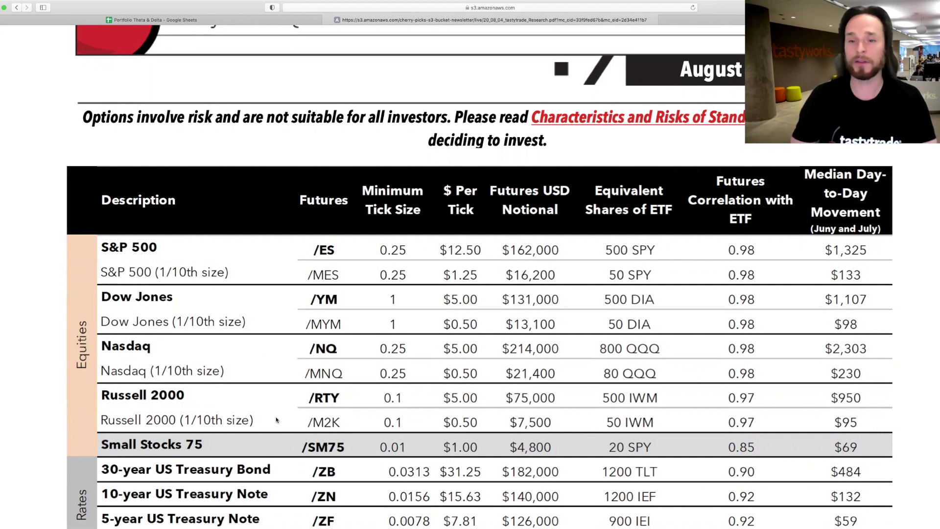
{"action": "scroll", "coordinate": [277, 416], "scroll_direction": "down", "scroll_amount": 1}
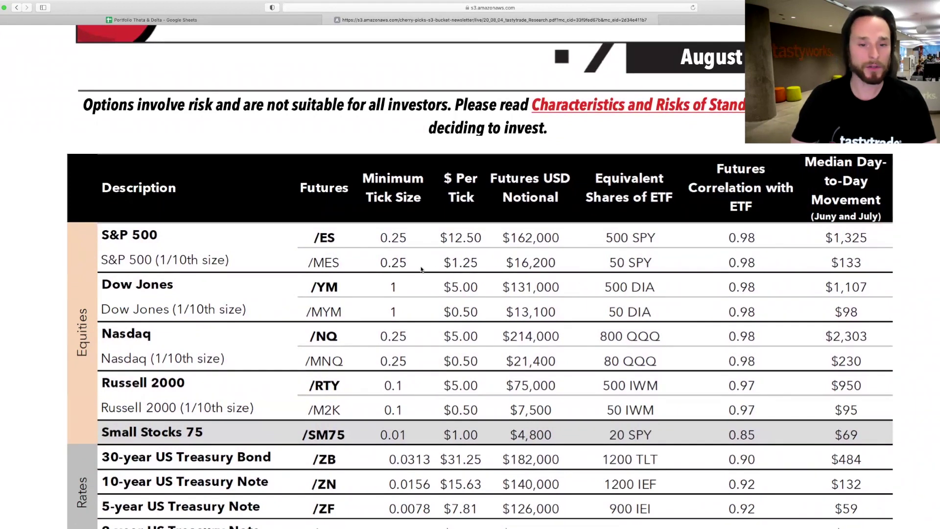
{"action": "scroll", "coordinate": [424, 267], "scroll_direction": "down", "scroll_amount": 5}
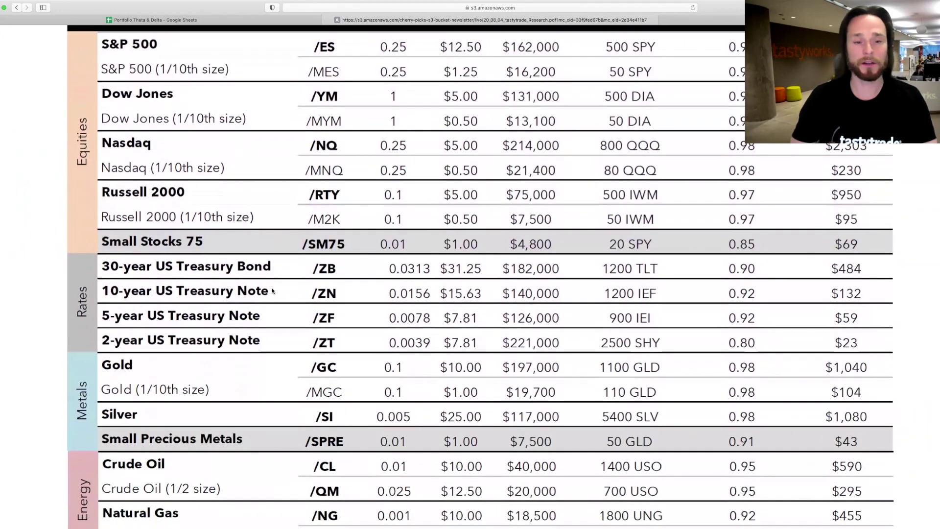
{"action": "scroll", "coordinate": [247, 340], "scroll_direction": "down", "scroll_amount": 7}
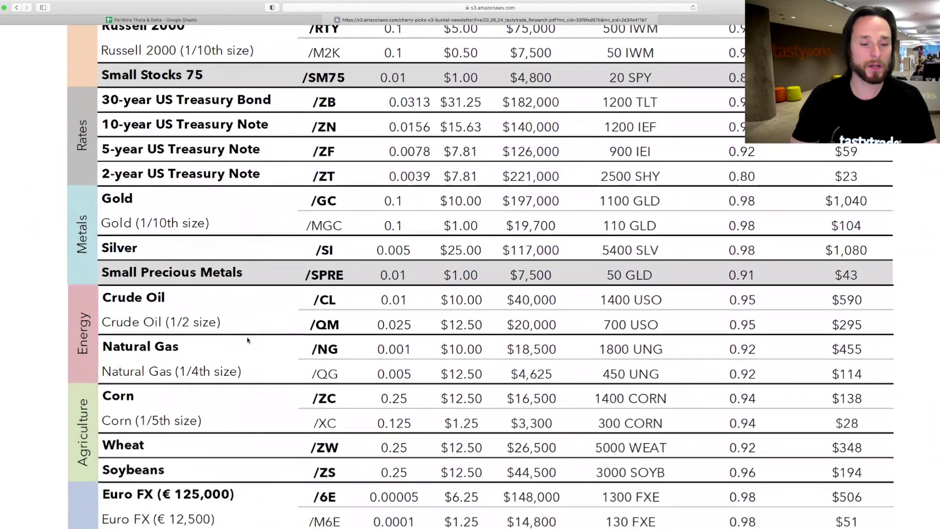
{"action": "scroll", "coordinate": [247, 340], "scroll_direction": "down", "scroll_amount": 5}
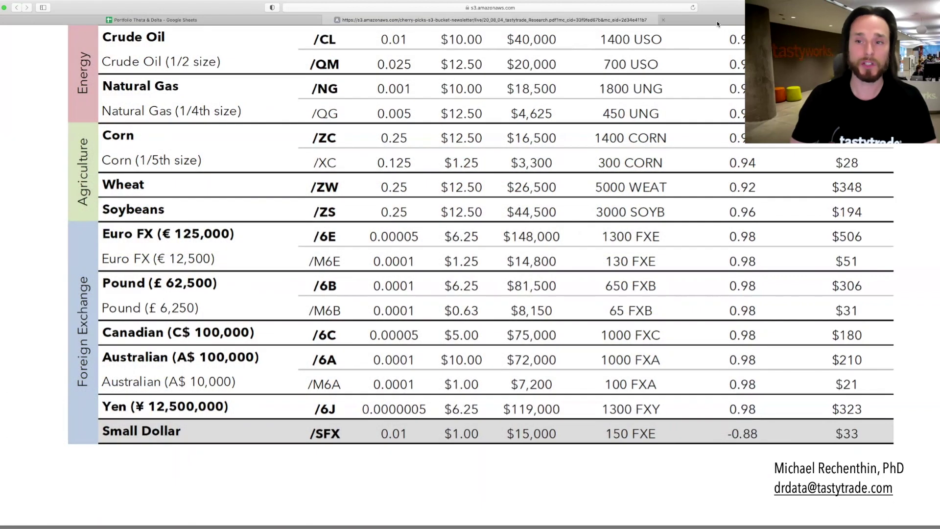
- Switch to the tastytrade.com tab showing the Email Preferences subscriptions
{"action": "left_click", "coordinate": [717, 23]}
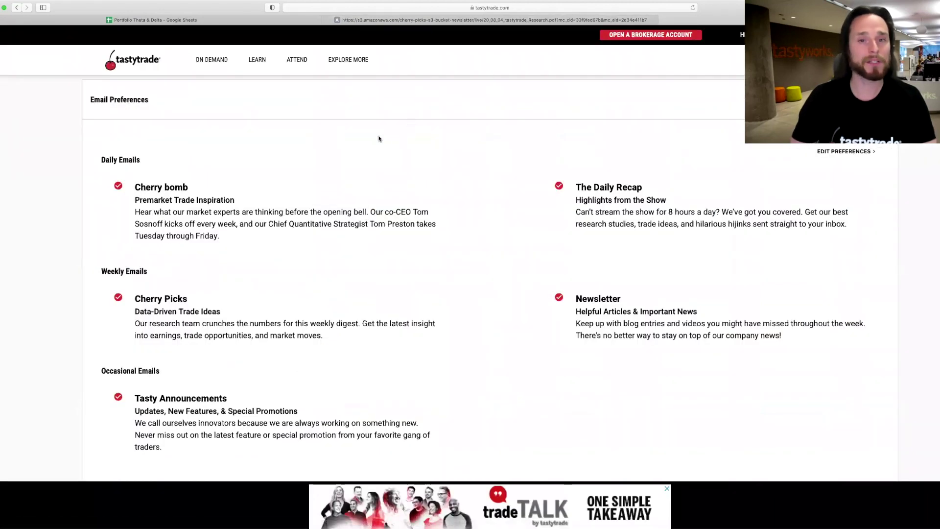